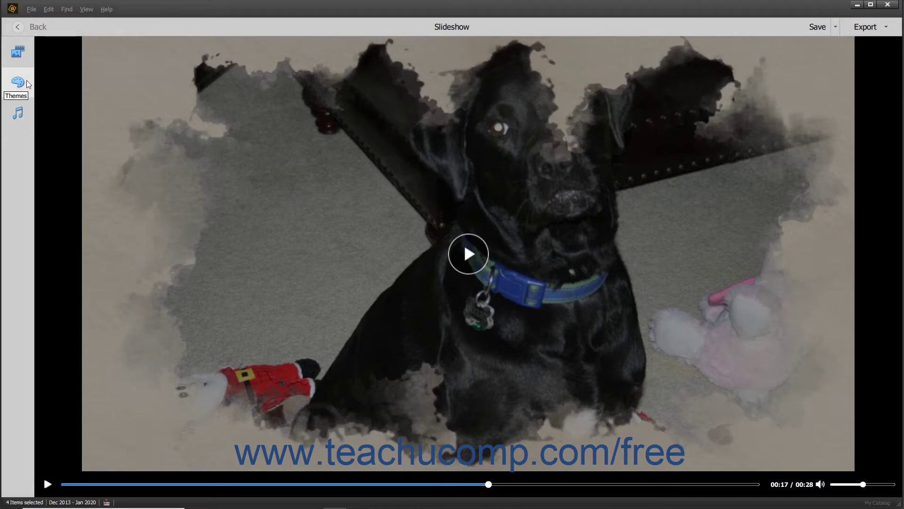
Step: Show the Media panel listing the slideshow's five items, starting with the Memories title slide
{"action": "left_click", "coordinate": [27, 55]}
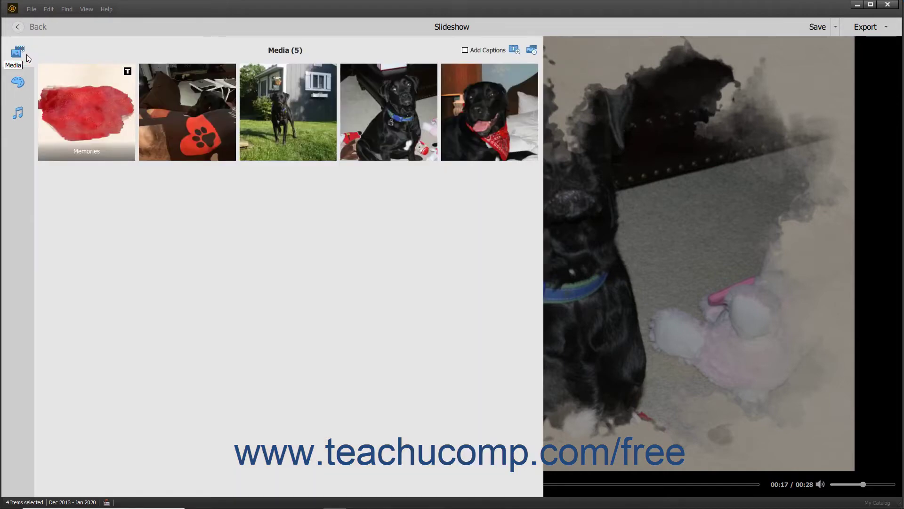
Step: Drag the paw-print blanket photo to third place, right after the dog-on-lawn photo
{"action": "left_click", "coordinate": [26, 55]}
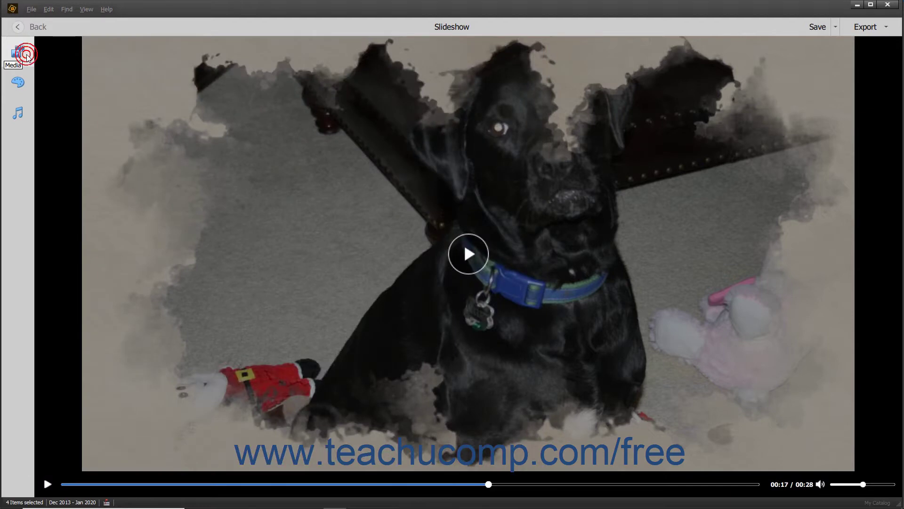
{"action": "left_click", "coordinate": [26, 55]}
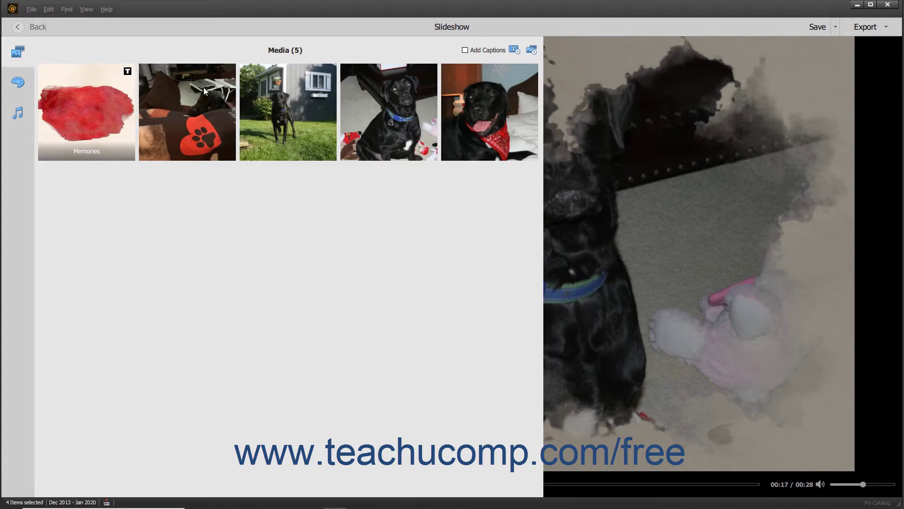
{"action": "left_click", "coordinate": [289, 129]}
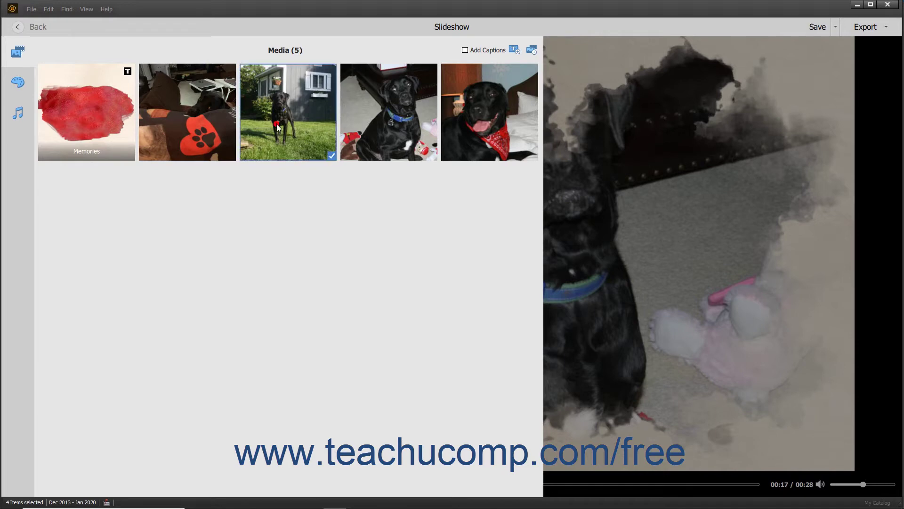
{"action": "left_click", "coordinate": [173, 118]}
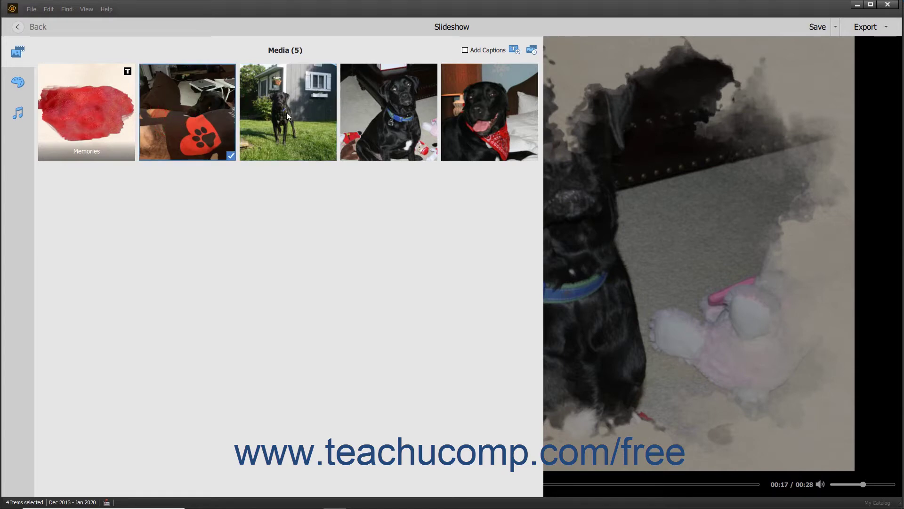
{"action": "left_click", "coordinate": [372, 115], "text": "ctrl"}
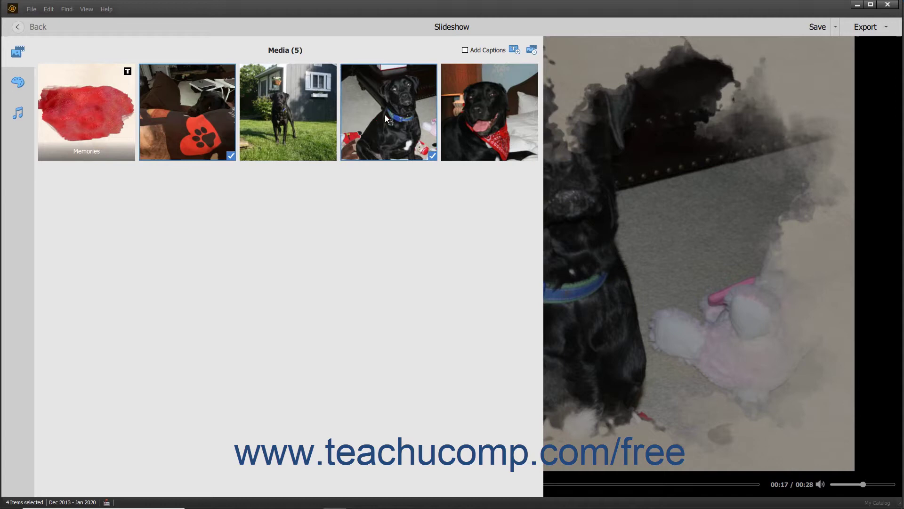
{"action": "left_click", "coordinate": [121, 128]}
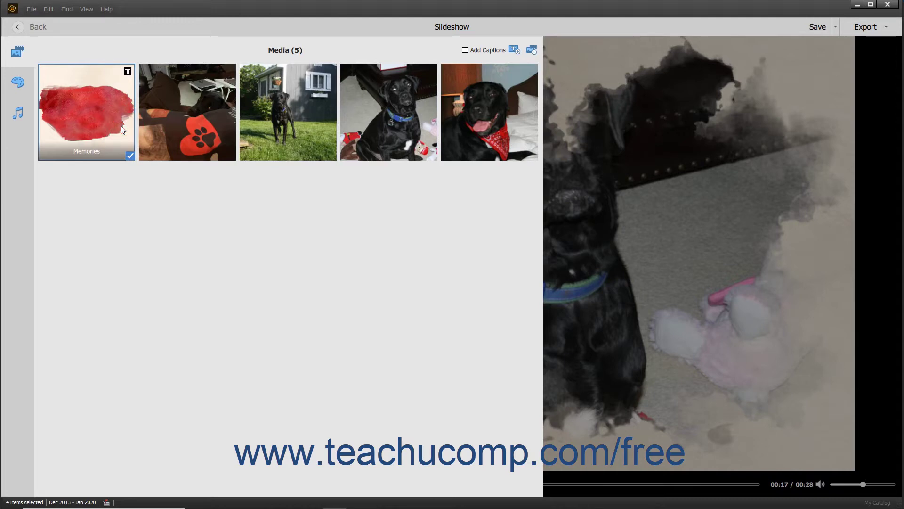
{"action": "left_click", "coordinate": [464, 129], "text": "shift"}
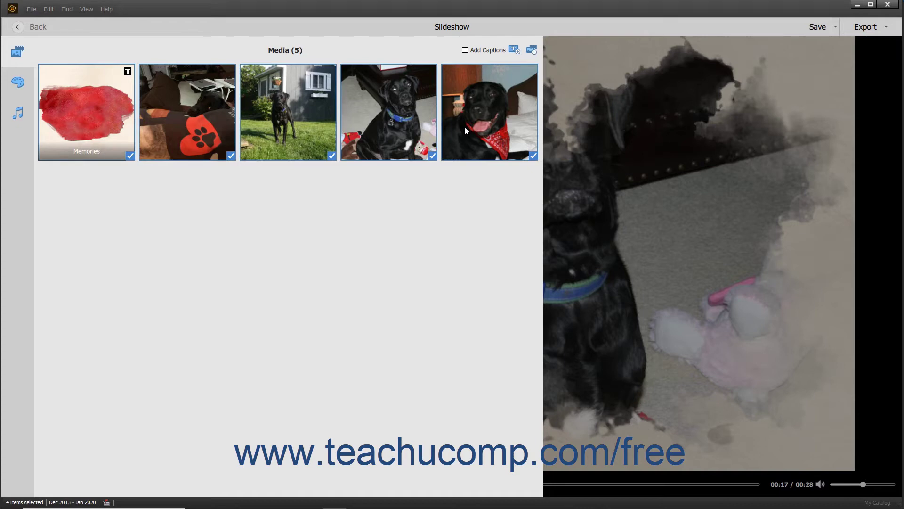
{"action": "left_click", "coordinate": [114, 131]}
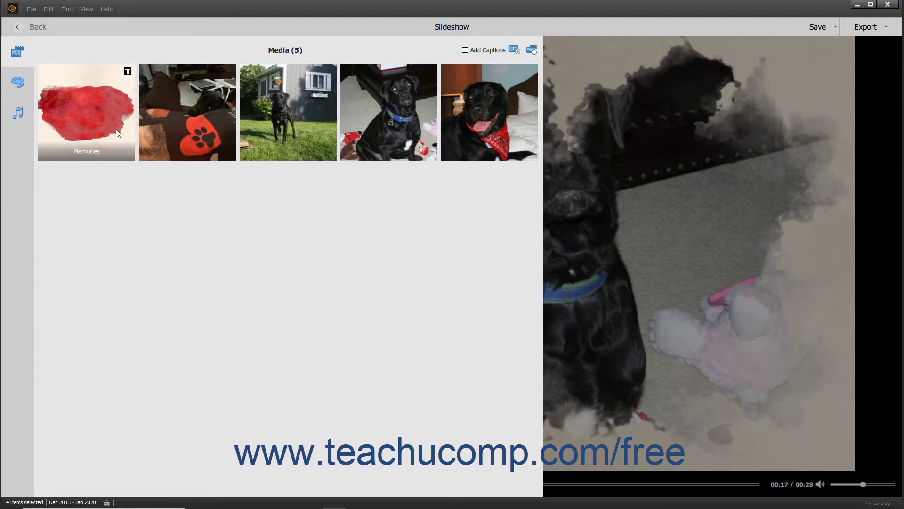
{"action": "left_click", "coordinate": [187, 124]}
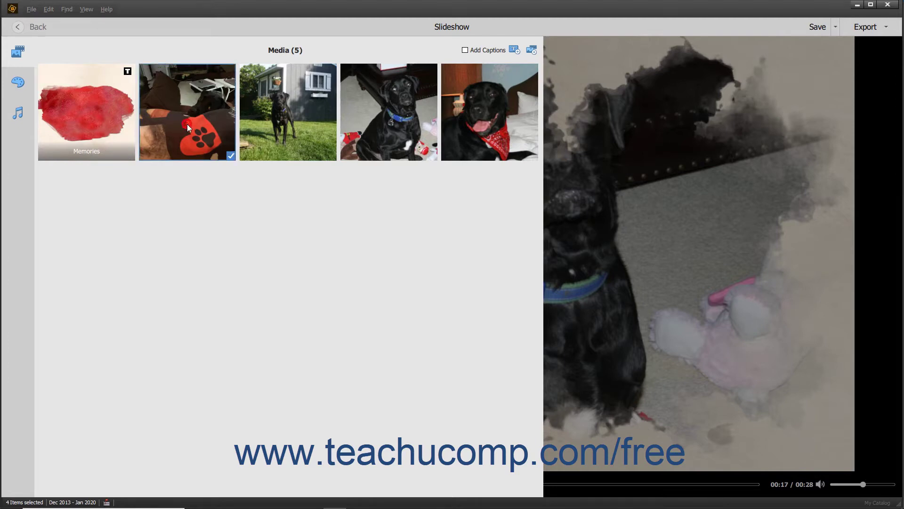
{"action": "left_click_drag", "start_coordinate": [187, 123], "coordinate": [344, 132]}
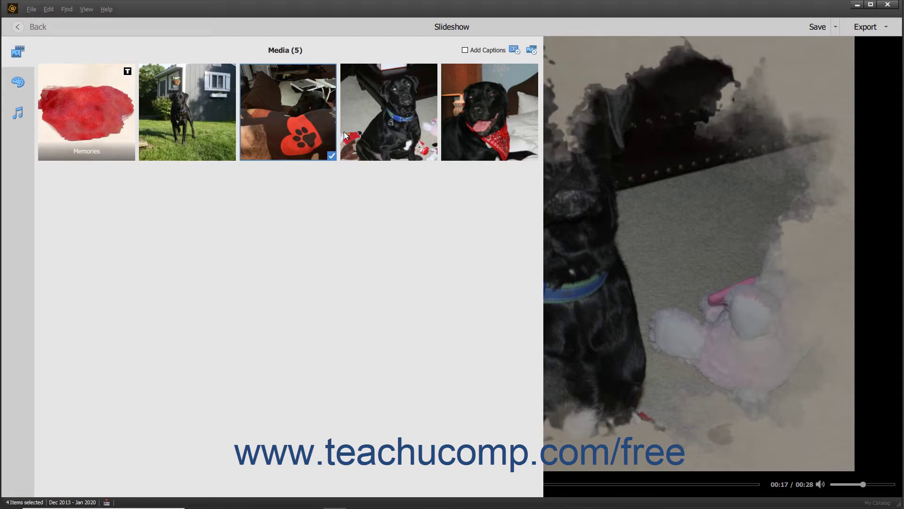
Step: Open Add Media from the Organizer and switch its list from All Media to Media from the Grid
{"action": "left_click", "coordinate": [527, 47]}
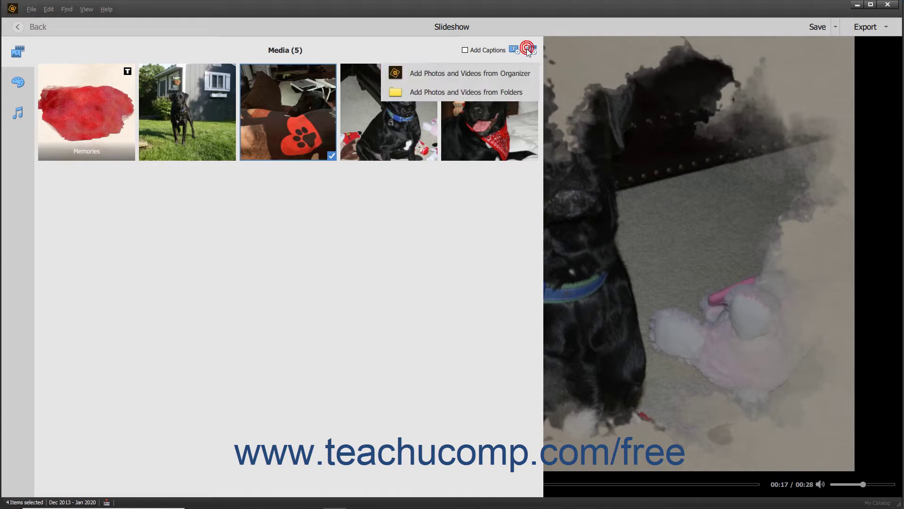
{"action": "left_click", "coordinate": [510, 78]}
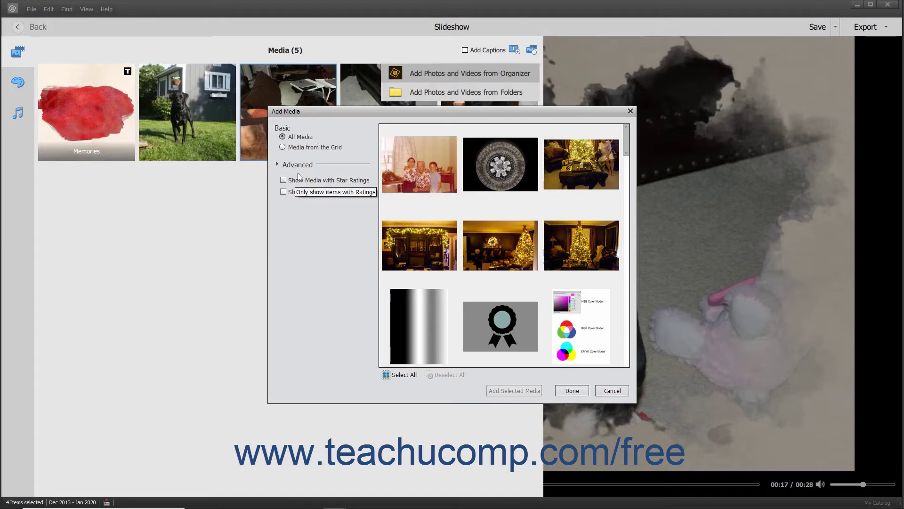
{"action": "left_click", "coordinate": [283, 137]}
{"action": "left_click", "coordinate": [285, 146]}
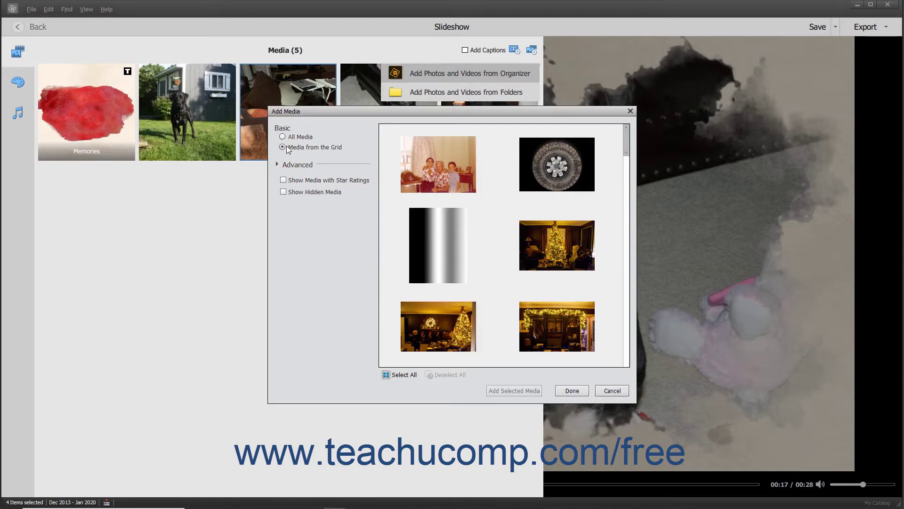
Step: Expand the Advanced options to reveal the album, keyword tag, people, places and events filters
{"action": "left_click", "coordinate": [278, 165]}
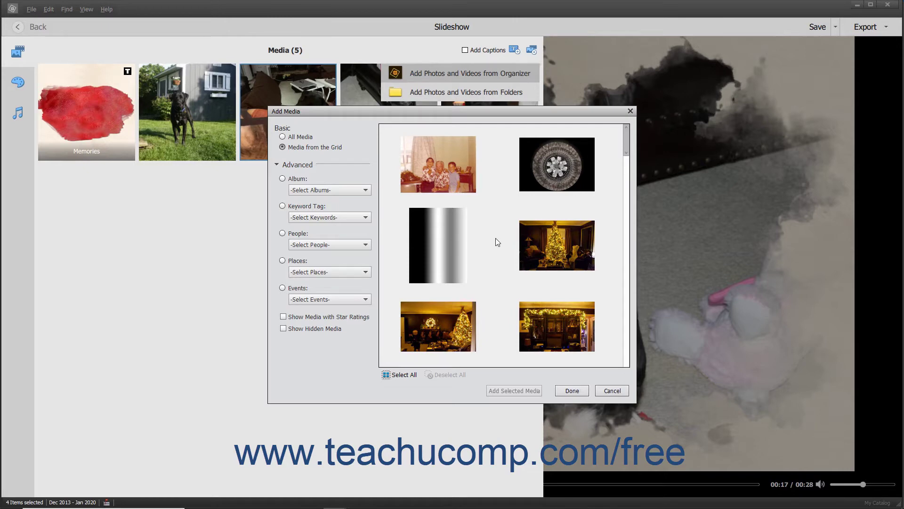
Step: Pick the dog-on-lawn and dog face close-up photos and add them, making seven items
{"action": "scroll", "coordinate": [496, 238], "scroll_direction": "down", "scroll_amount": 6}
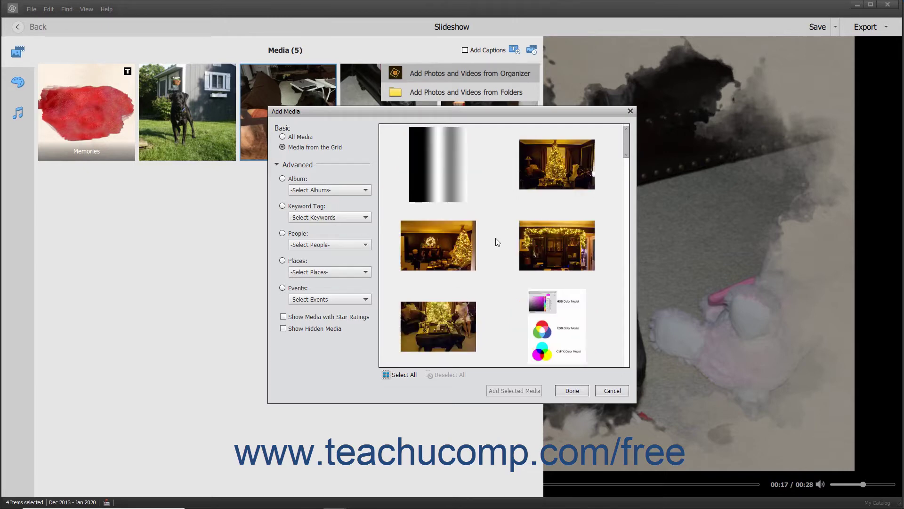
{"action": "left_click", "coordinate": [434, 239]}
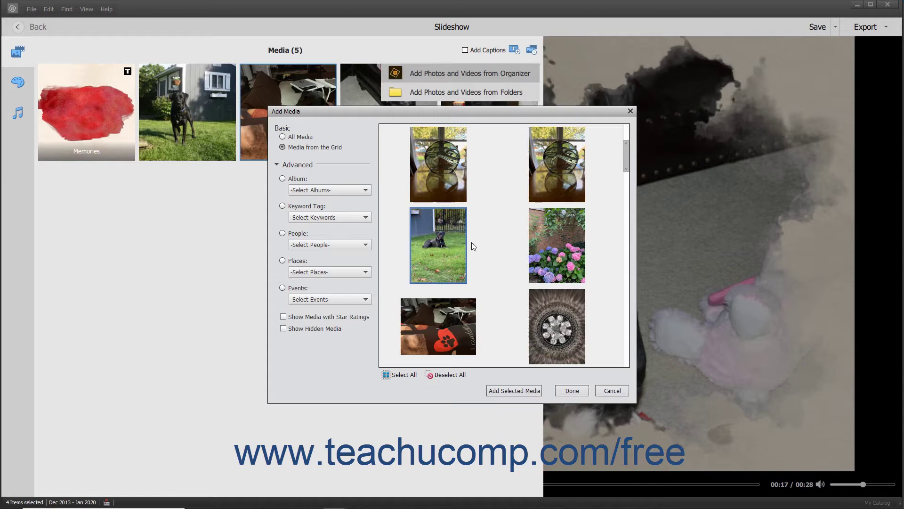
{"action": "scroll", "coordinate": [484, 245], "scroll_direction": "down", "scroll_amount": 1}
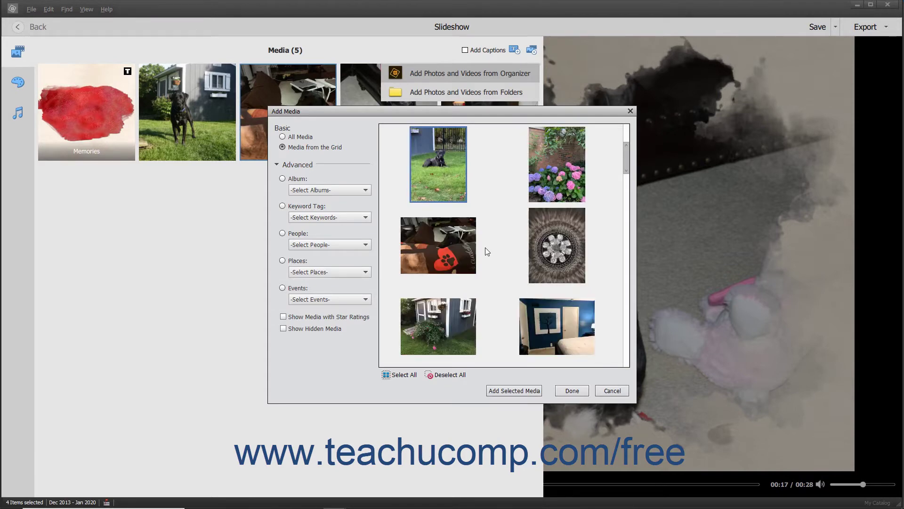
{"action": "scroll", "coordinate": [485, 247], "scroll_direction": "down", "scroll_amount": 1}
{"action": "scroll", "coordinate": [485, 248], "scroll_direction": "down", "scroll_amount": 2}
{"action": "left_click", "coordinate": [454, 253]}
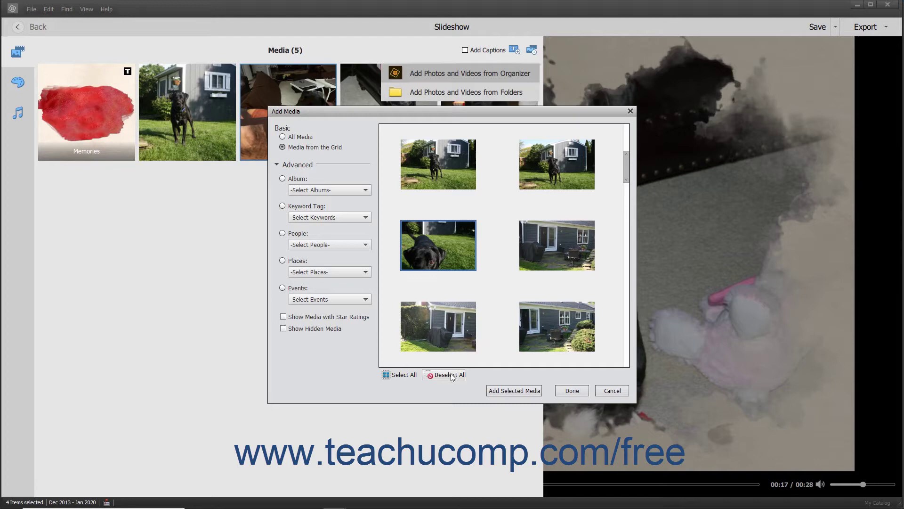
{"action": "left_click", "coordinate": [507, 391]}
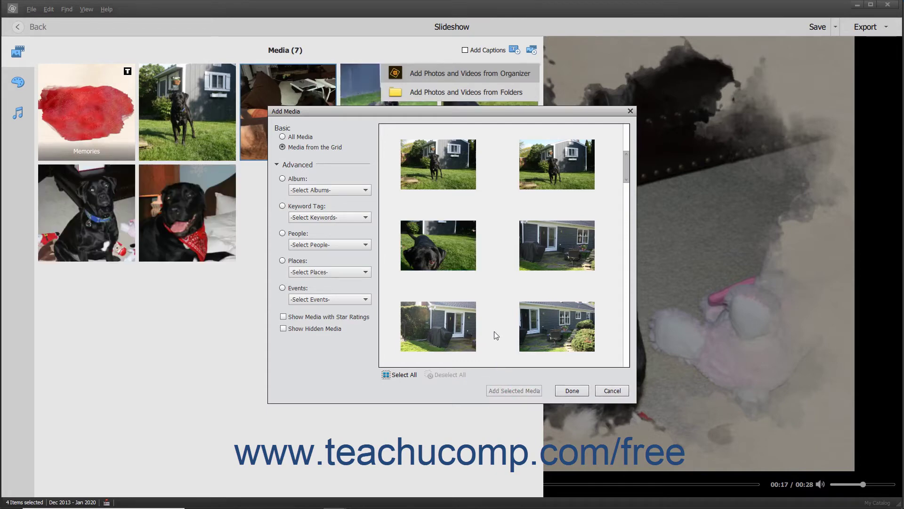
Step: Close the Add Media window with Done and open the add photos and videos dropdown
{"action": "left_click", "coordinate": [568, 393]}
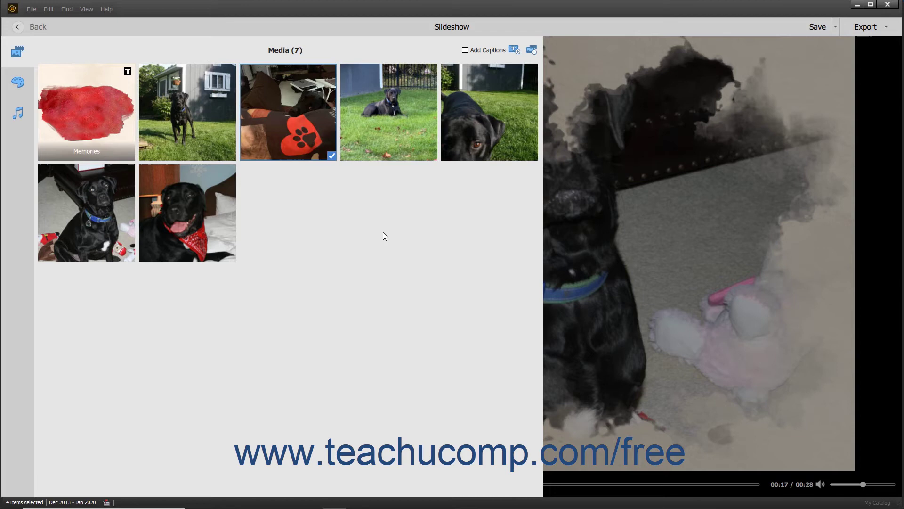
{"action": "left_click", "coordinate": [531, 51]}
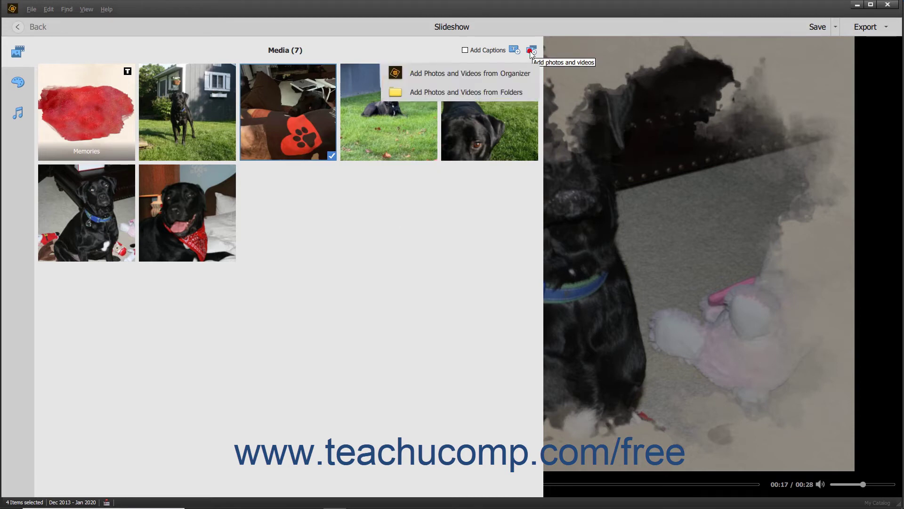
Step: Add IMG_2459 through IMG_2461 from Pictures > CanonRebelImports, bringing the slideshow to 10 items
{"action": "left_click", "coordinate": [502, 95]}
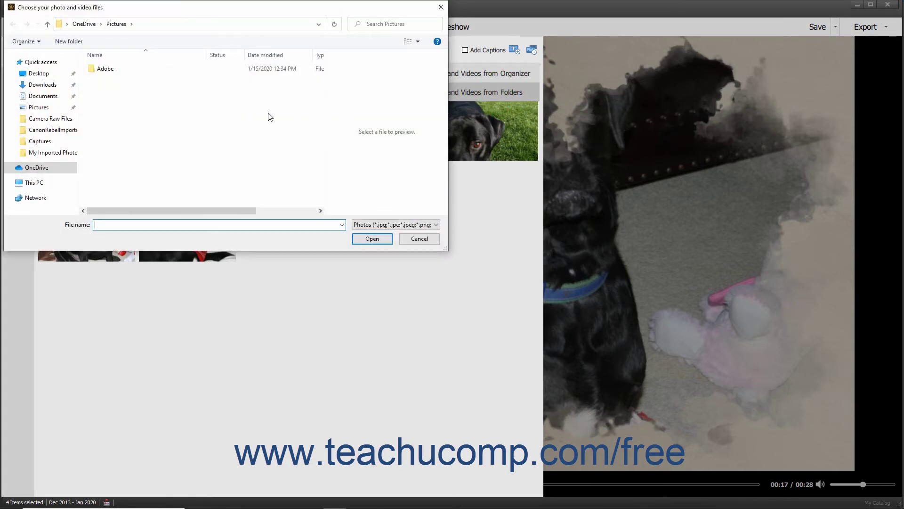
{"action": "left_click", "coordinate": [39, 108]}
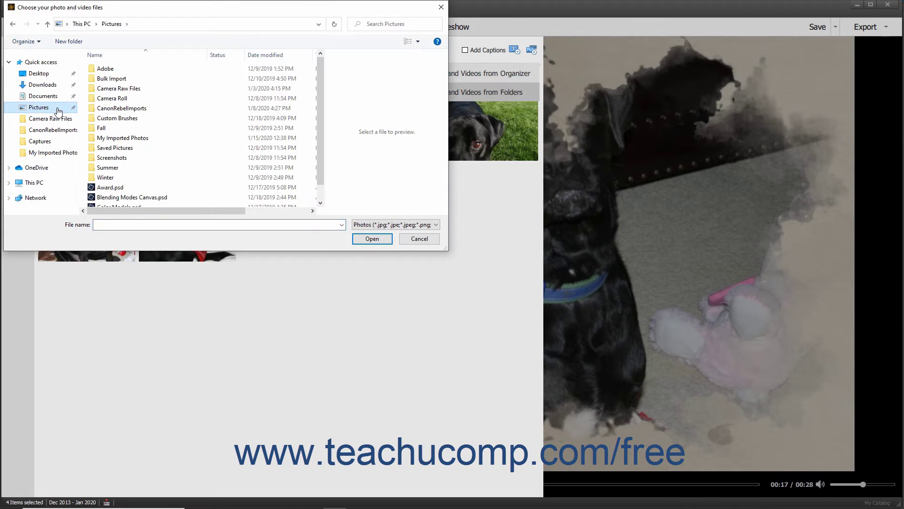
{"action": "left_click", "coordinate": [110, 108]}
{"action": "double_click", "coordinate": [110, 108]}
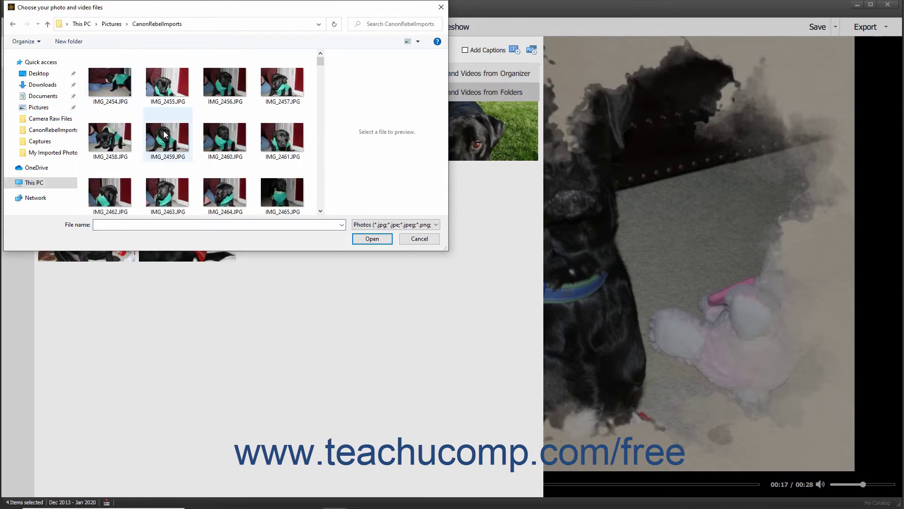
{"action": "left_click", "coordinate": [168, 135]}
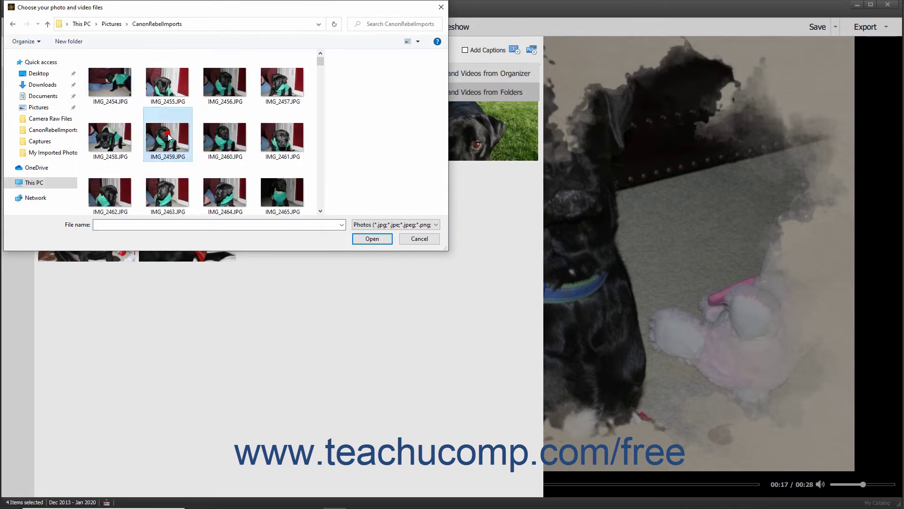
{"action": "left_click", "coordinate": [295, 139], "text": "shift"}
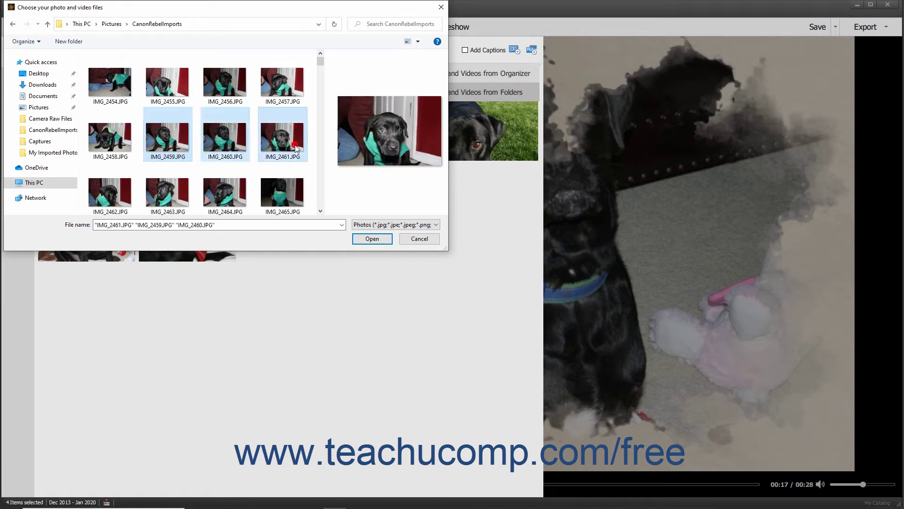
{"action": "left_click", "coordinate": [372, 238]}
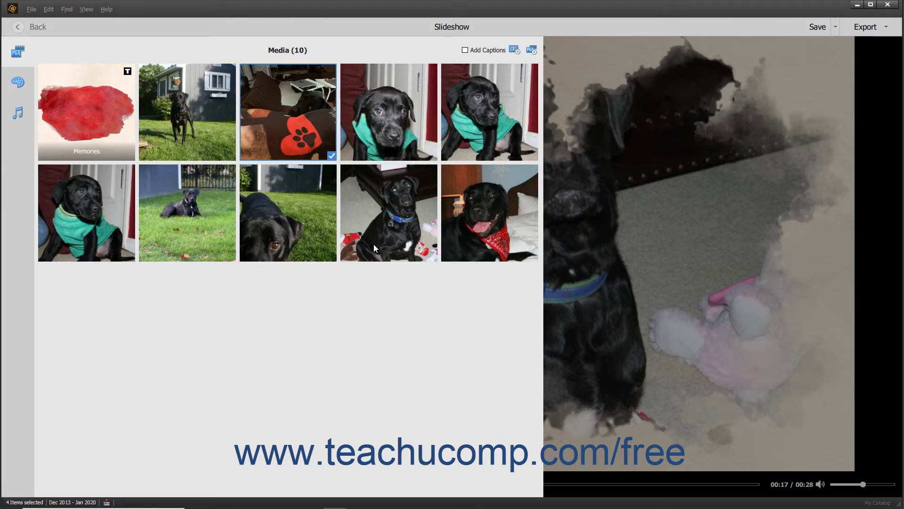
Step: Remove the dog-on-grass close-up and delete both green-sweater puppy photos from the slideshow
{"action": "left_click", "coordinate": [320, 236]}
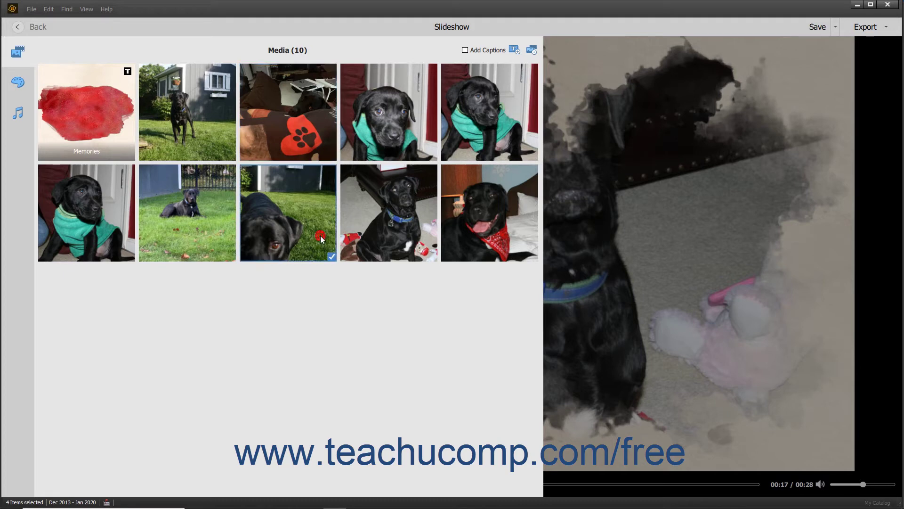
{"action": "right_click", "coordinate": [321, 238]}
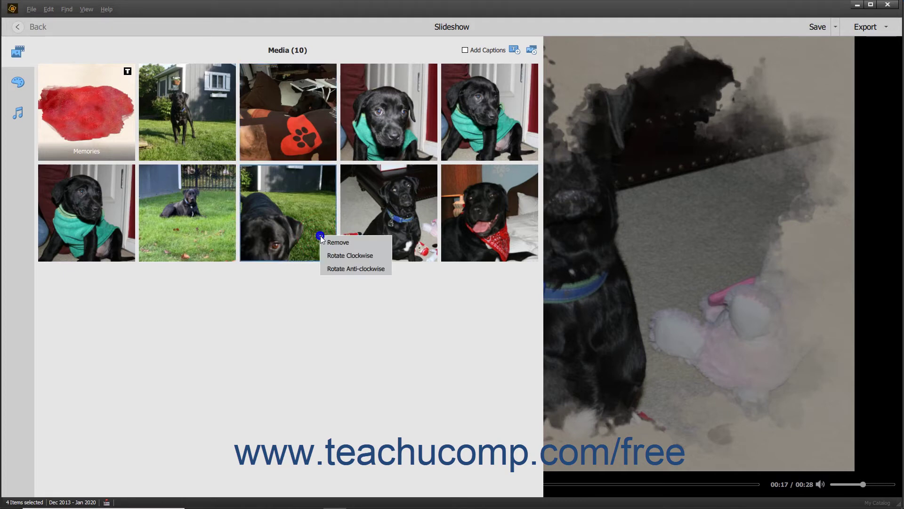
{"action": "left_click", "coordinate": [327, 244]}
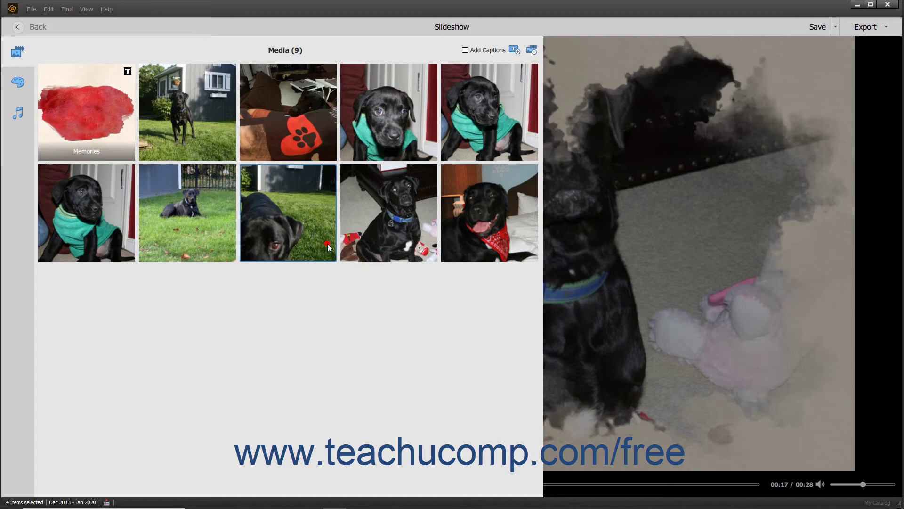
{"action": "left_click", "coordinate": [382, 135]}
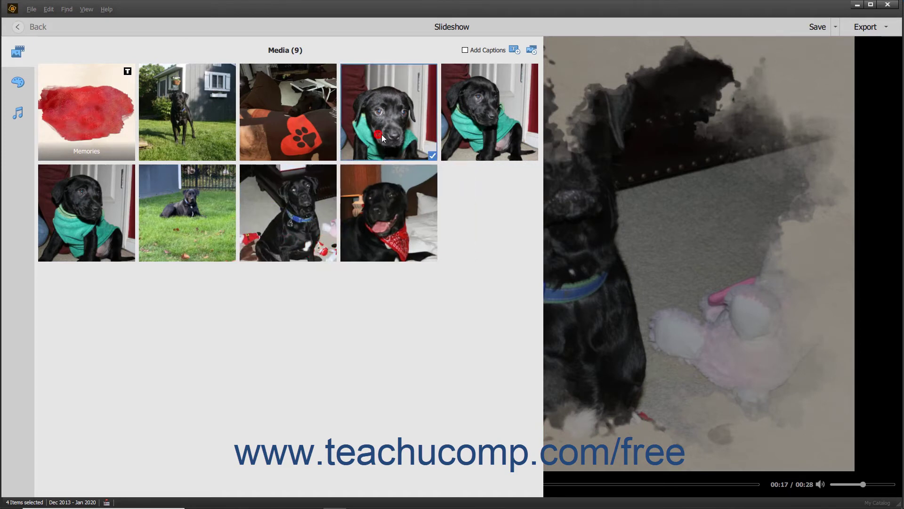
{"action": "left_click", "coordinate": [464, 135], "text": "ctrl"}
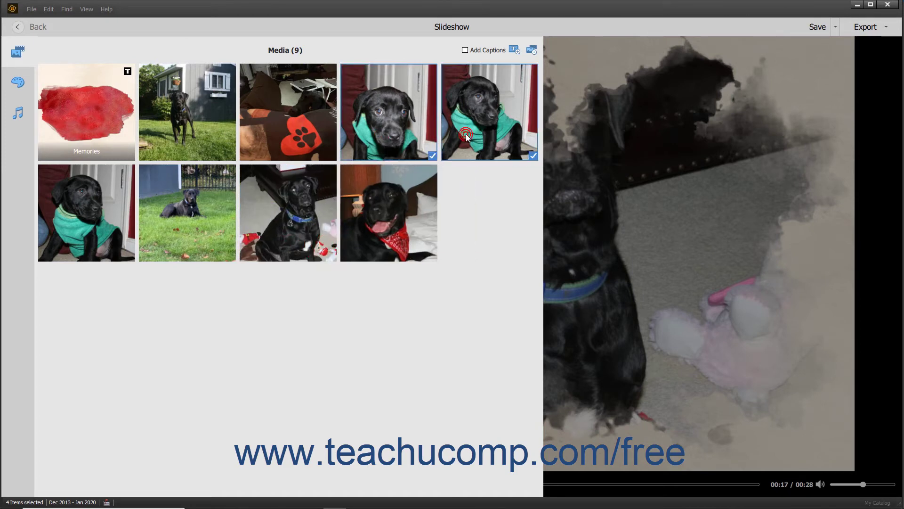
{"action": "key", "text": "Delete"}
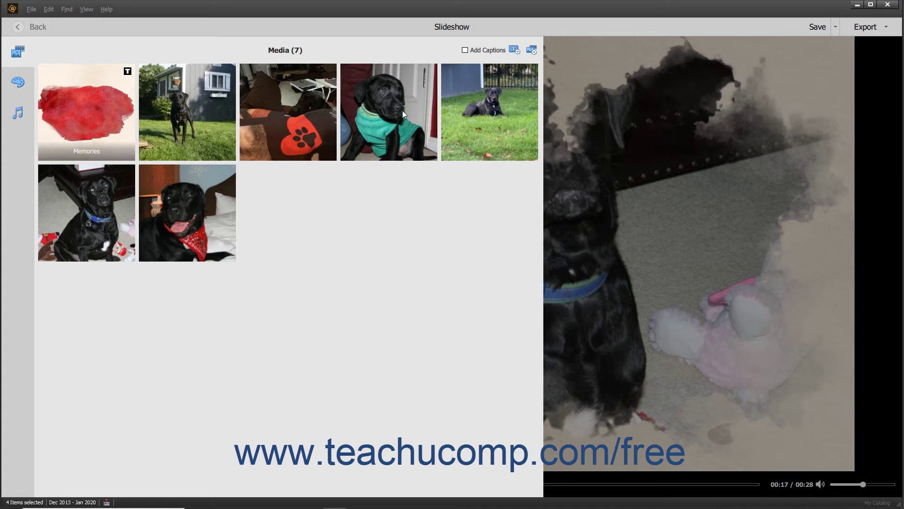
Step: Enable Add Captions and caption the blue-collar dog photo 'Am I on the "Naughty" list?'
{"action": "left_click", "coordinate": [465, 50]}
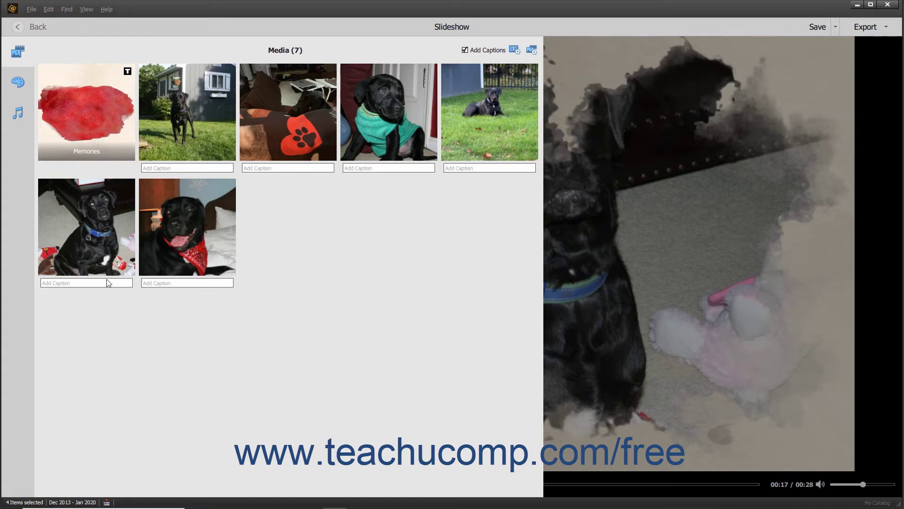
{"action": "left_click", "coordinate": [90, 283]}
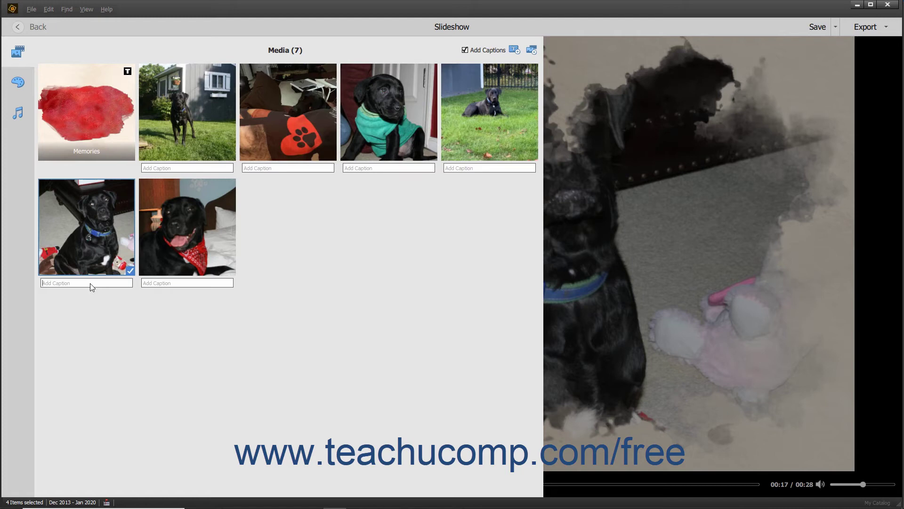
{"action": "type", "text": "Am I on the \"Naughty\" list?"}
{"action": "key", "text": "Return"}
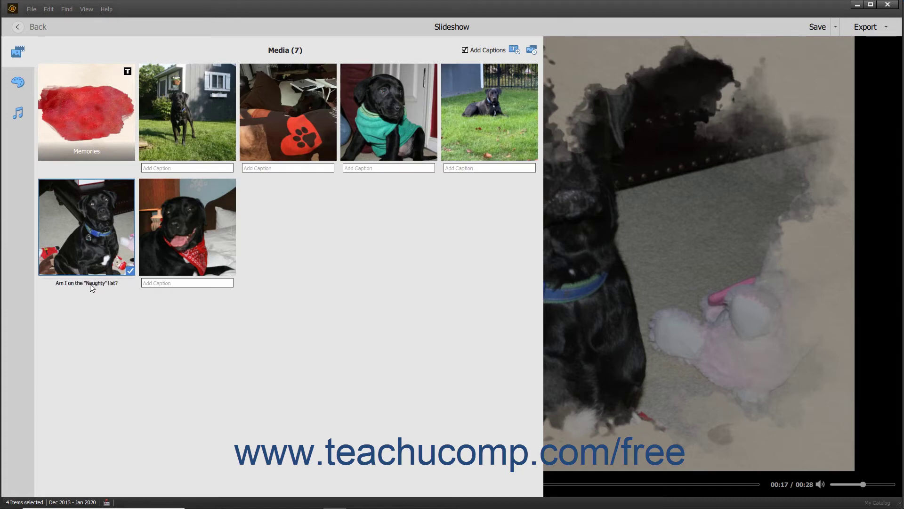
{"action": "left_click", "coordinate": [67, 283]}
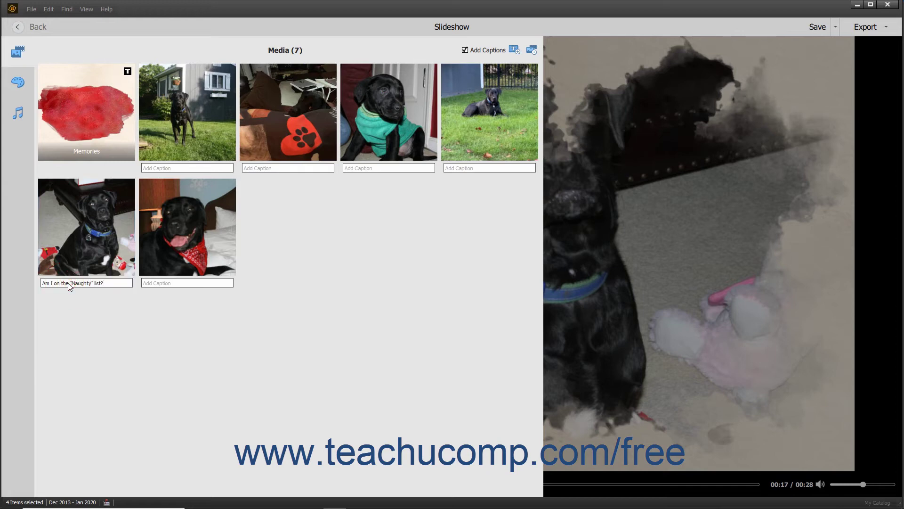
{"action": "left_click", "coordinate": [114, 319]}
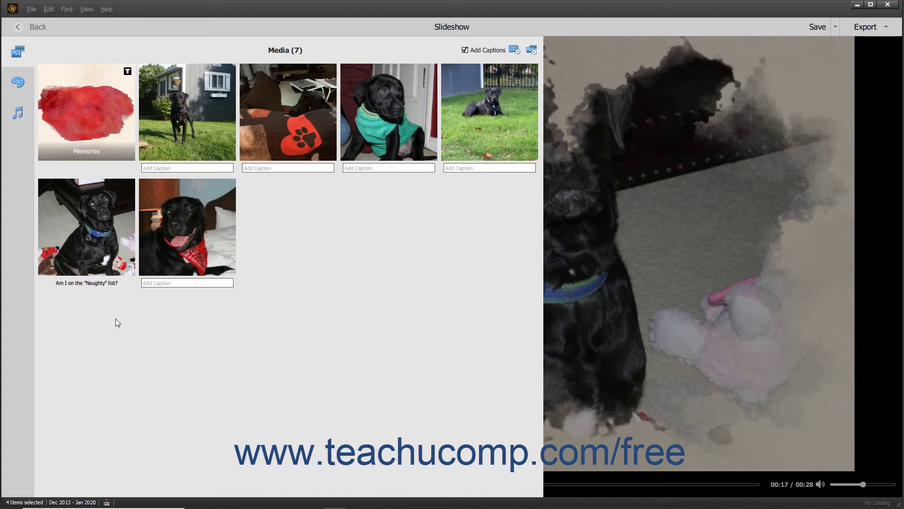
Step: Start a new text slide and settle on the red watercolour background
{"action": "left_click", "coordinate": [465, 52]}
{"action": "left_click", "coordinate": [512, 50]}
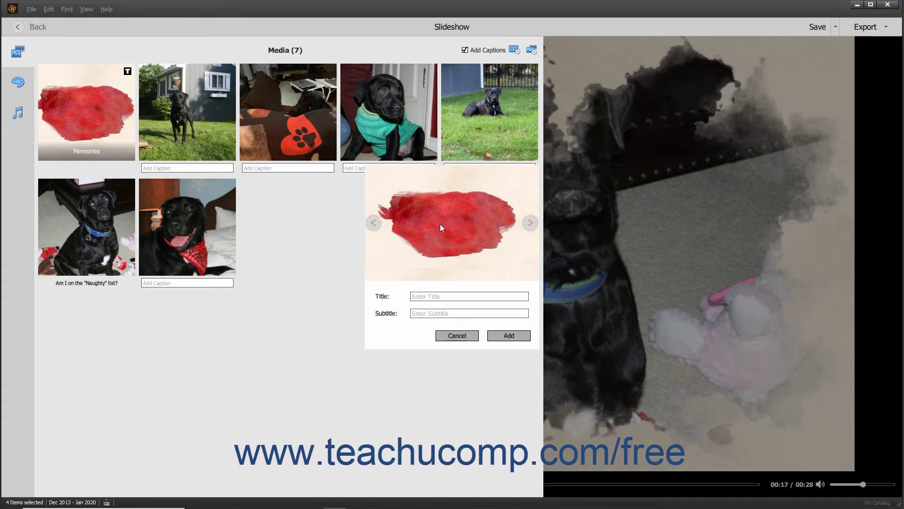
{"action": "left_click", "coordinate": [374, 224]}
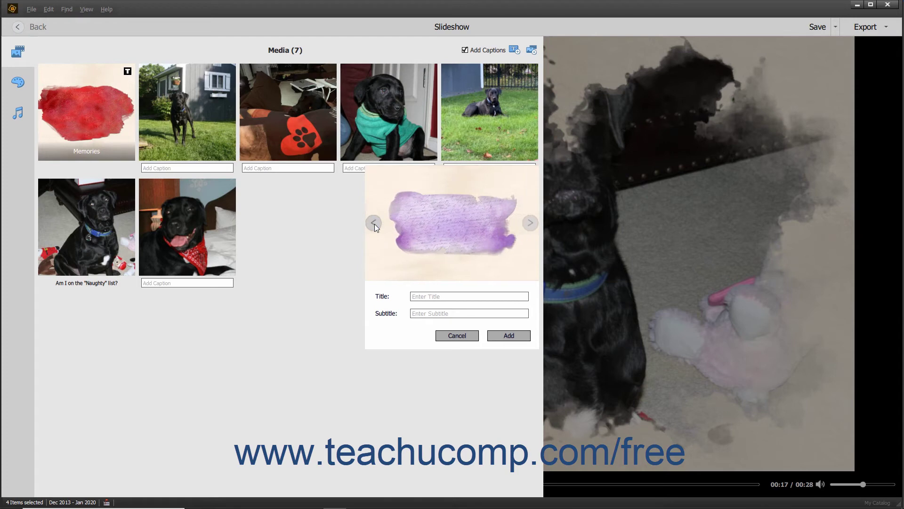
{"action": "left_click", "coordinate": [374, 225]}
{"action": "left_click", "coordinate": [374, 224]}
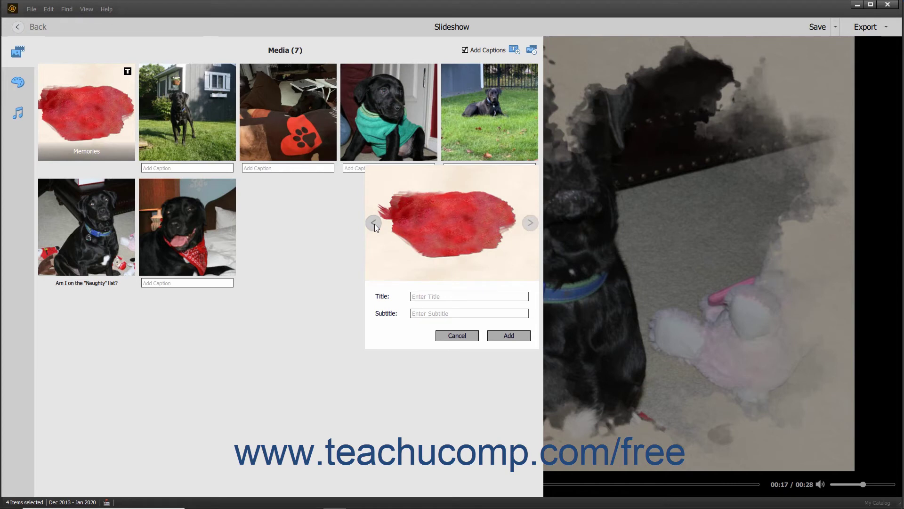
Step: Title the slide 'Outside' with subtitle 'Lazy days in the yard...' and add it
{"action": "left_click", "coordinate": [427, 297]}
{"action": "type", "text": "Outside"}
{"action": "left_click", "coordinate": [428, 315]}
{"action": "type", "text": "Lazy days in the yard..."}
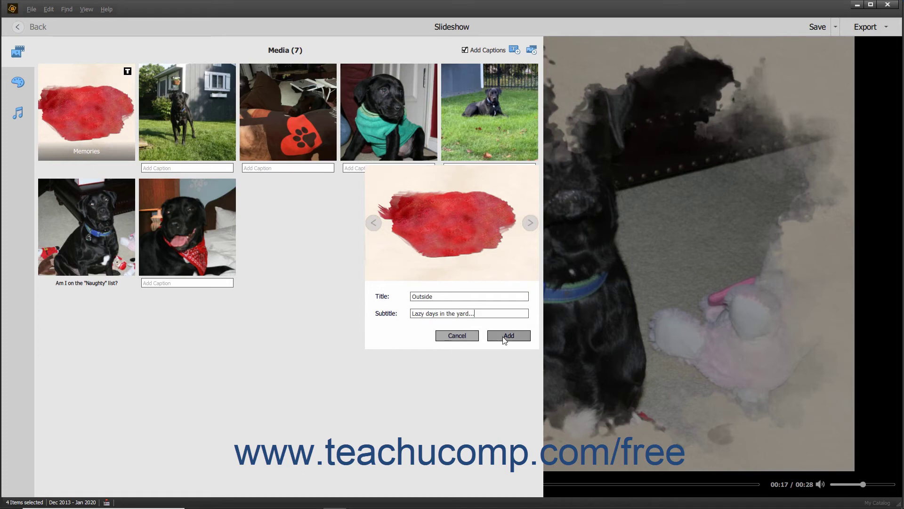
{"action": "left_click", "coordinate": [504, 337]}
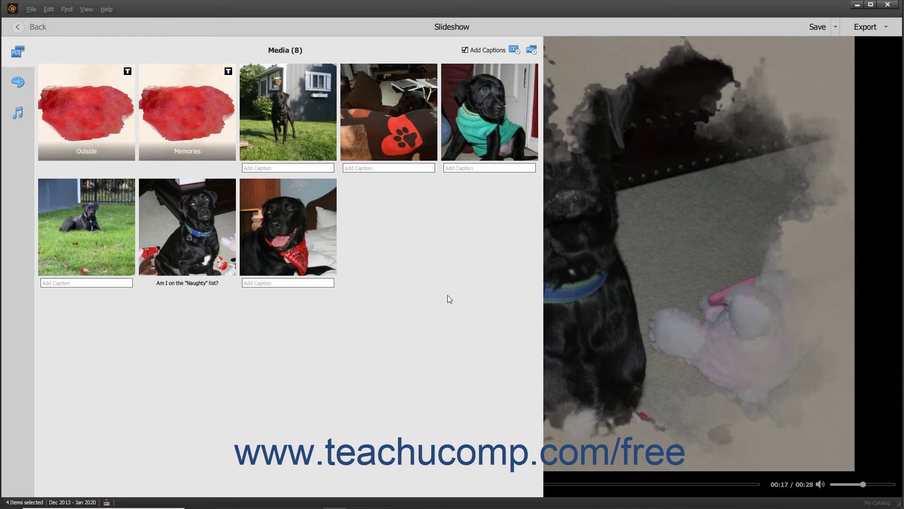
Step: Open the Memories title slide for editing, then close the editor without changes
{"action": "right_click", "coordinate": [206, 121]}
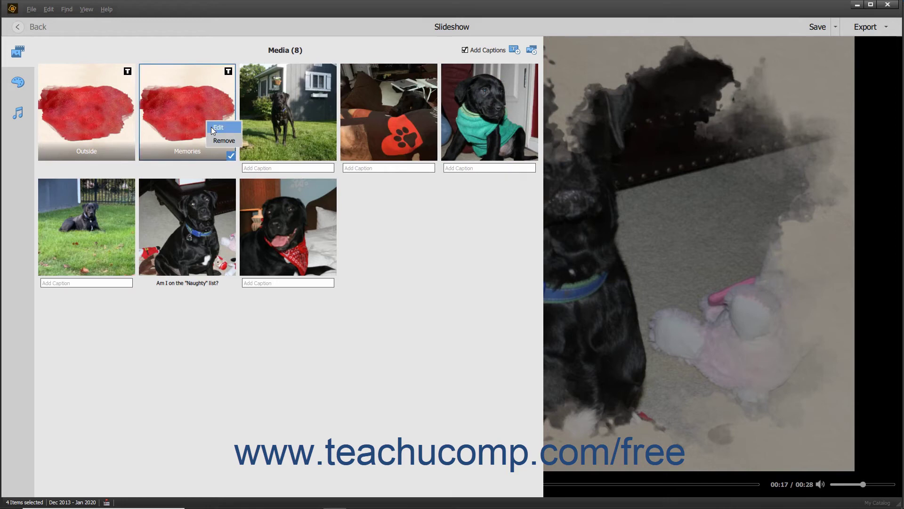
{"action": "left_click", "coordinate": [212, 128]}
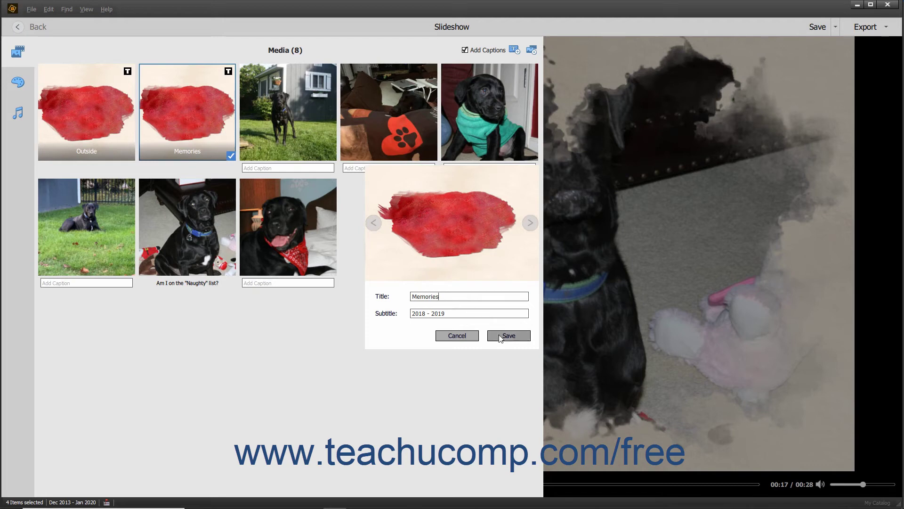
{"action": "left_click", "coordinate": [474, 337]}
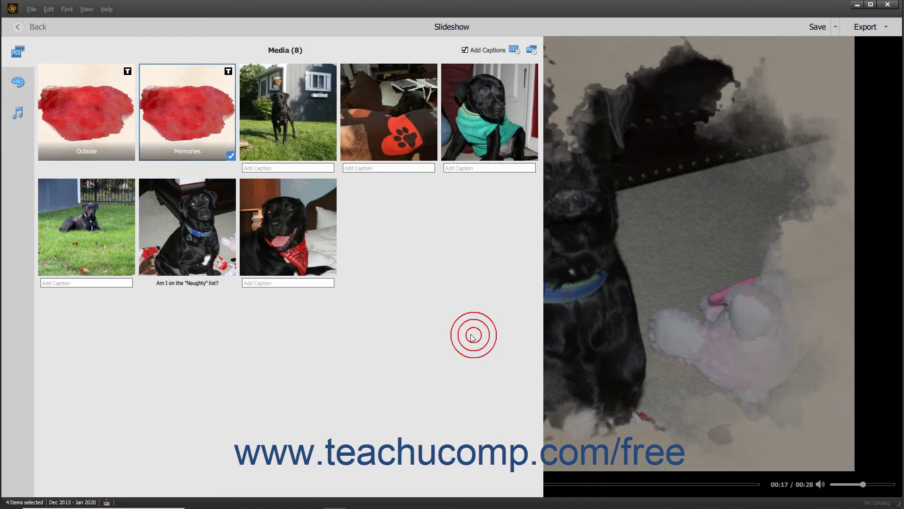
Step: Move the Outside slide to second place and the dog-on-grass photo to fourth
{"action": "left_click", "coordinate": [97, 128]}
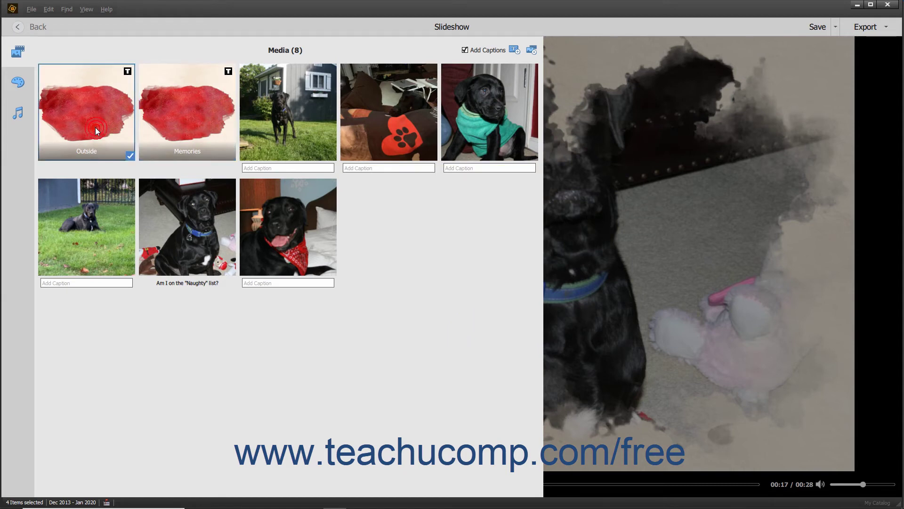
{"action": "left_click_drag", "start_coordinate": [91, 126], "coordinate": [240, 118]}
{"action": "left_click", "coordinate": [95, 246]}
{"action": "left_click_drag", "start_coordinate": [92, 250], "coordinate": [340, 117]}
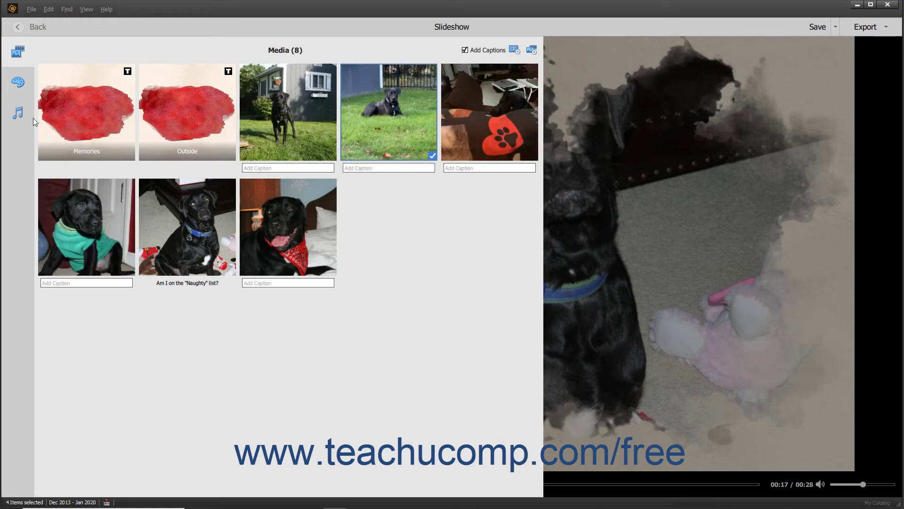
Step: Apply the City Lights theme, stretching the slideshow to 00:56, and pause the preview
{"action": "left_click", "coordinate": [18, 84]}
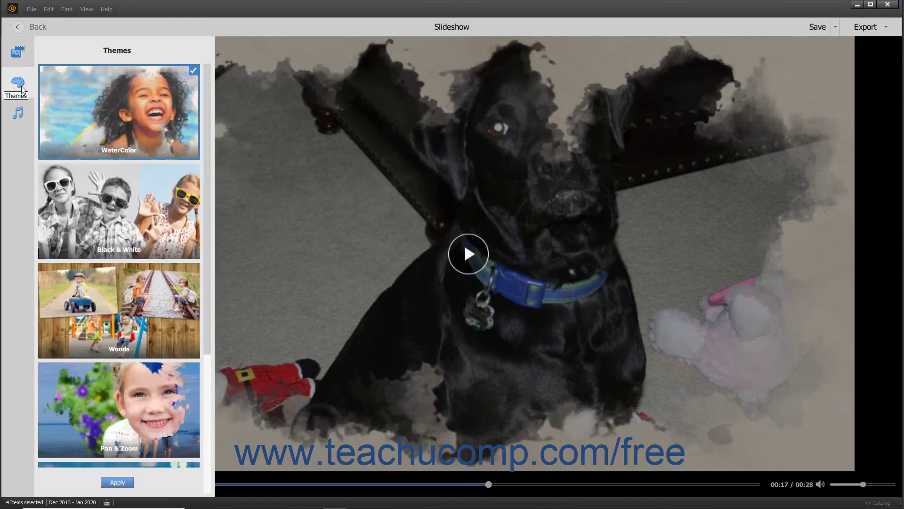
{"action": "scroll", "coordinate": [135, 233], "scroll_direction": "down", "scroll_amount": 4}
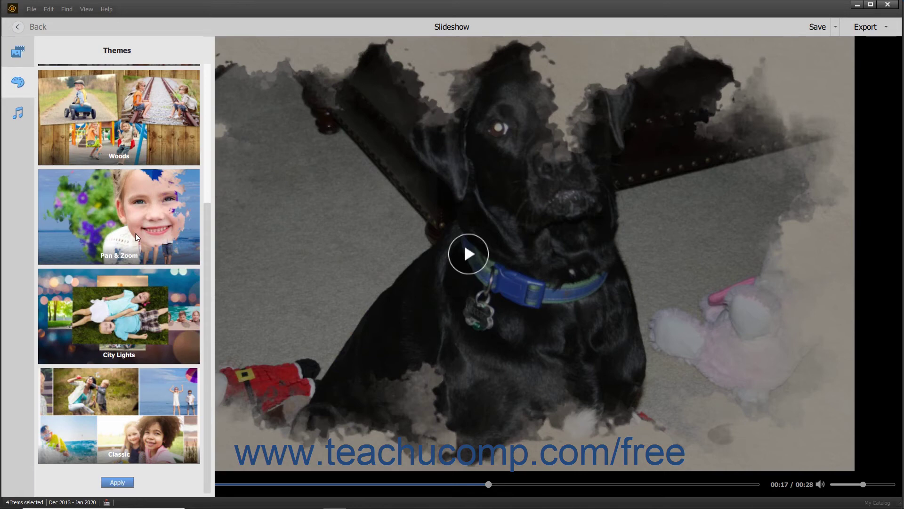
{"action": "left_click", "coordinate": [126, 301]}
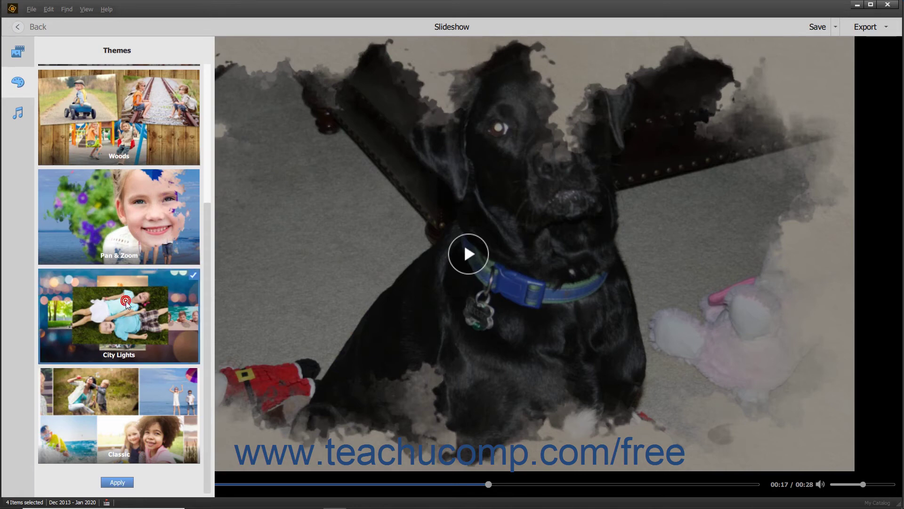
{"action": "left_click", "coordinate": [113, 483]}
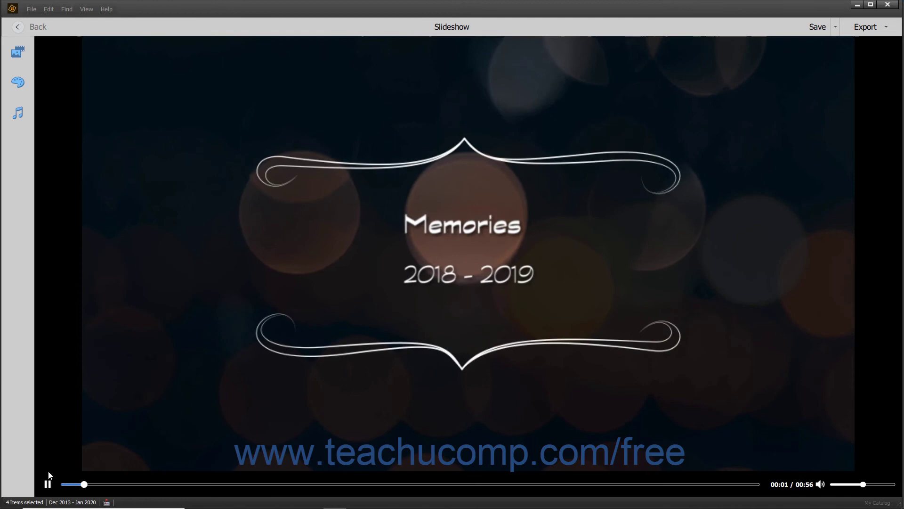
{"action": "left_click", "coordinate": [48, 484]}
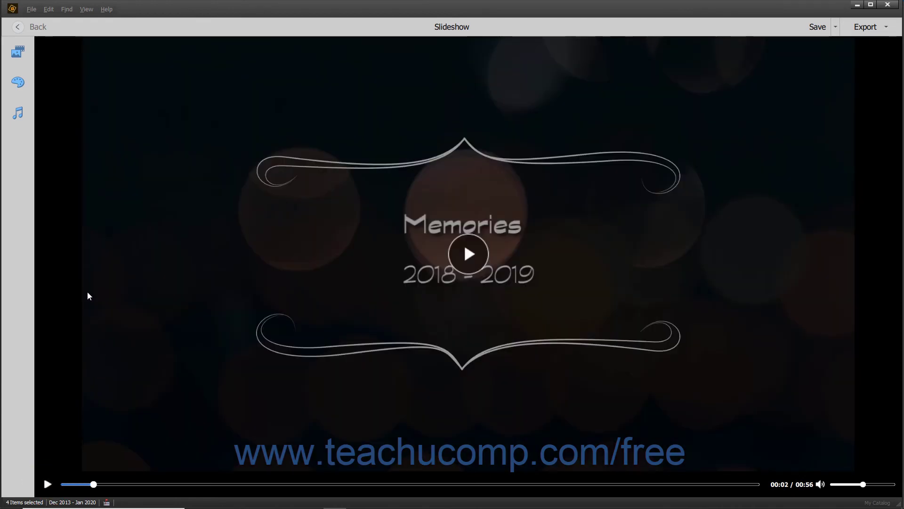
Step: Show the slideshow's audio track list and preview the Citylights track
{"action": "left_click", "coordinate": [18, 114]}
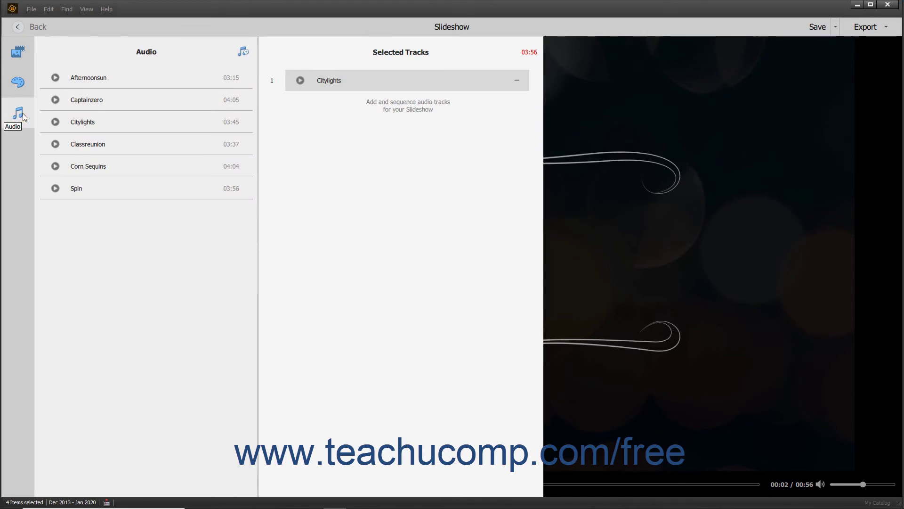
{"action": "mouse_move", "coordinate": [88, 115]}
{"action": "mouse_move", "coordinate": [102, 198]}
{"action": "left_click", "coordinate": [300, 81]}
{"action": "left_click", "coordinate": [300, 81]}
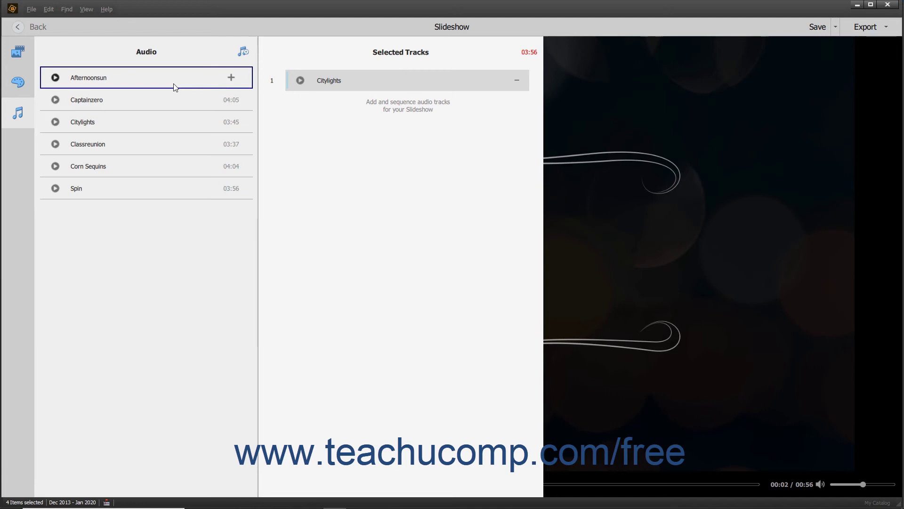
Step: Replace Citylights with Afternoonsun as the sole track (03:26) and open Select Media
{"action": "left_click", "coordinate": [230, 77]}
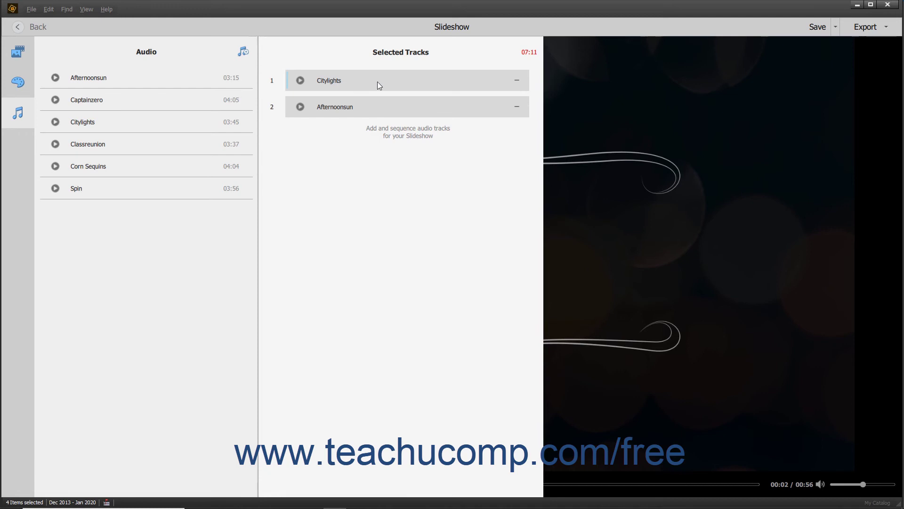
{"action": "left_click", "coordinate": [517, 82]}
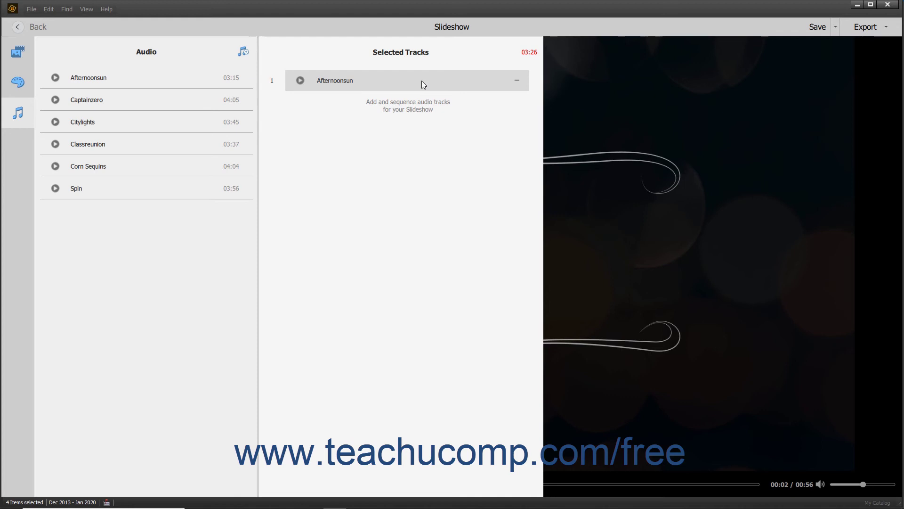
{"action": "left_click", "coordinate": [245, 52]}
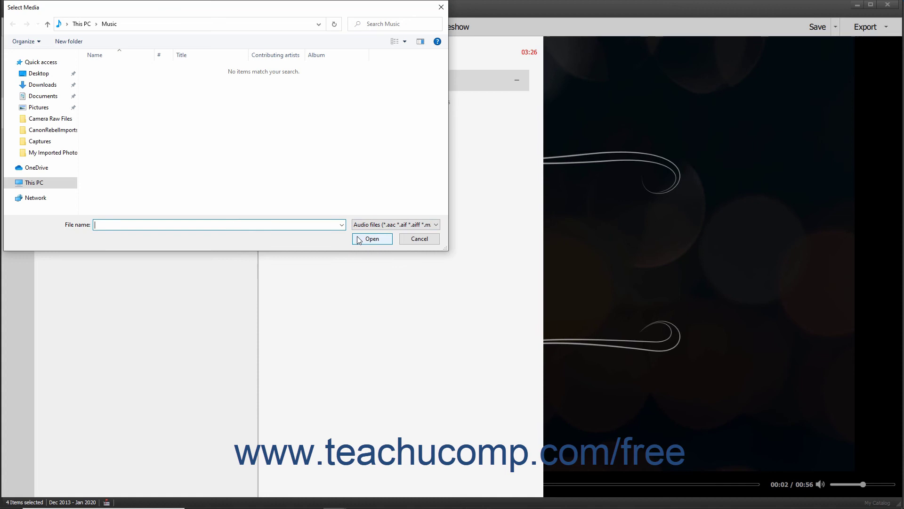
Step: Cancel the Select Media dialog without adding any audio file
{"action": "left_click", "coordinate": [412, 238]}
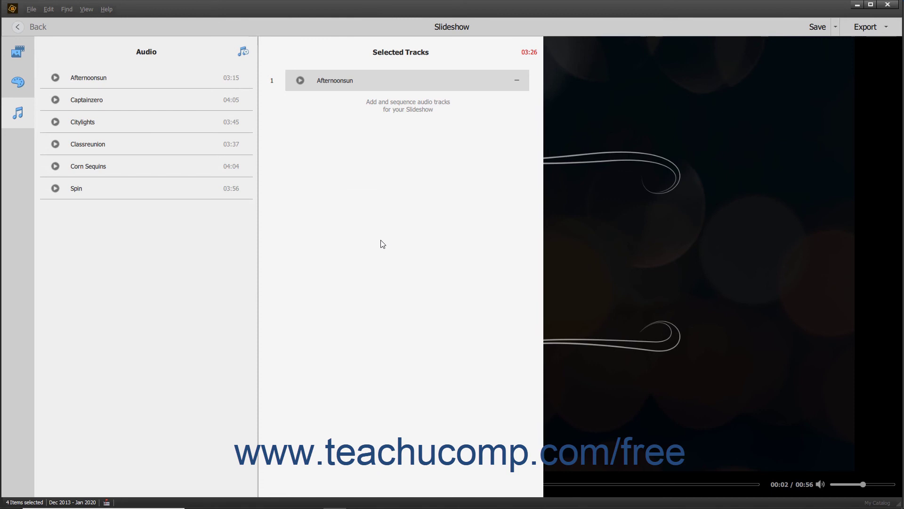
{"action": "mouse_move", "coordinate": [123, 131]}
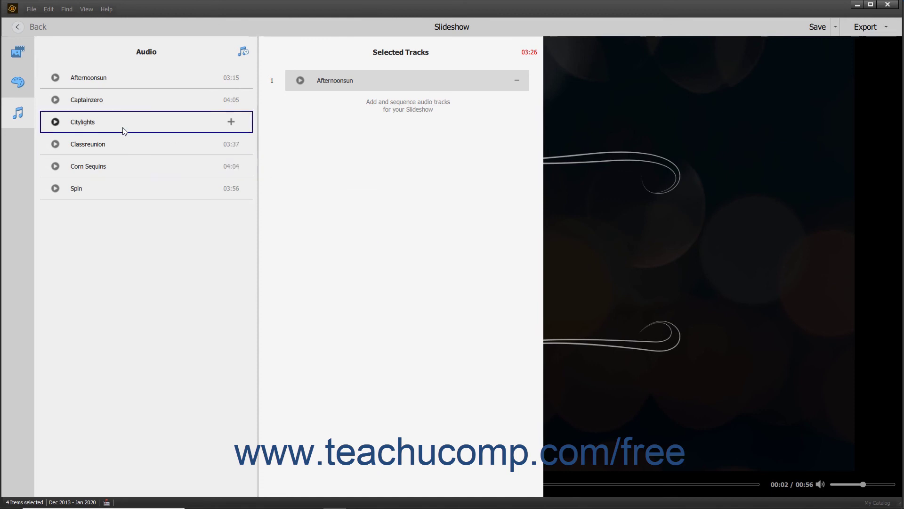
Step: Close the audio panel and pause the preview on the Outside slide at 00:10
{"action": "left_click", "coordinate": [19, 115]}
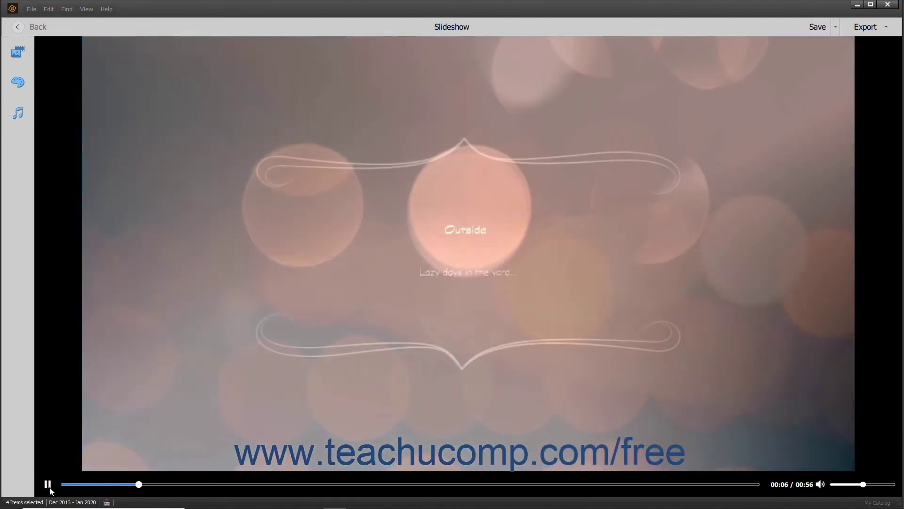
{"action": "left_click", "coordinate": [50, 488]}
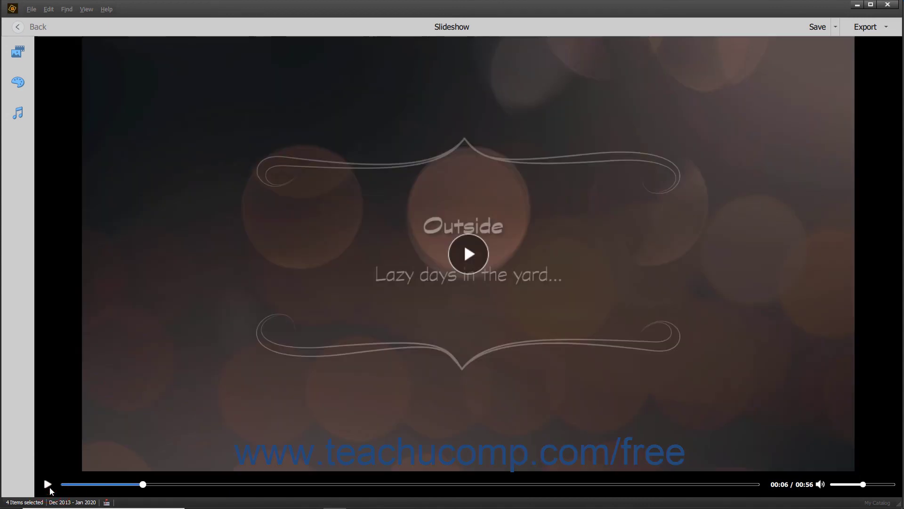
{"action": "left_click", "coordinate": [48, 485]}
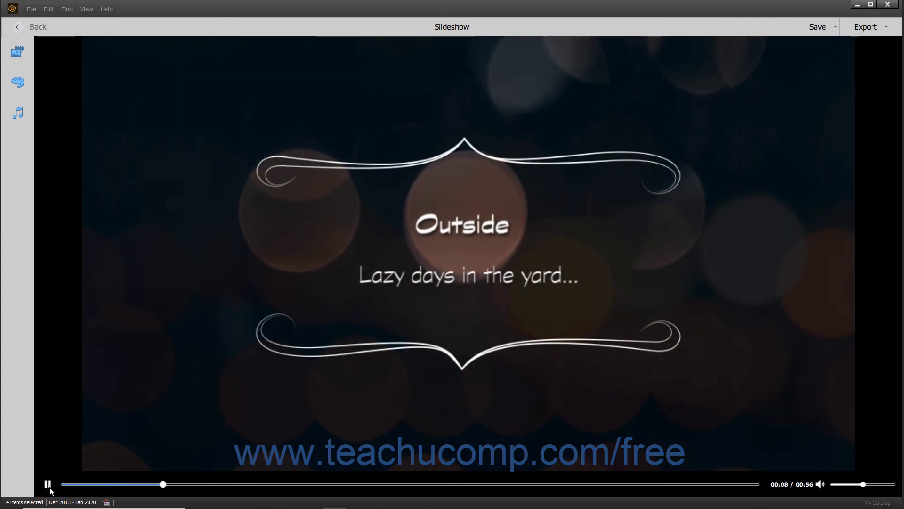
{"action": "left_click", "coordinate": [49, 487]}
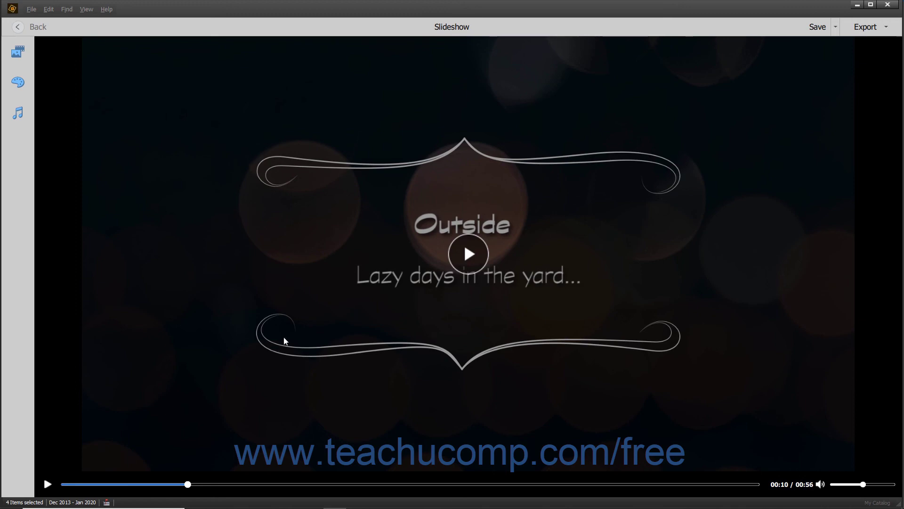
Step: Save the slideshow to the Organizer, then choose Save As from the Save menu
{"action": "left_click", "coordinate": [821, 28]}
{"action": "left_click", "coordinate": [837, 28]}
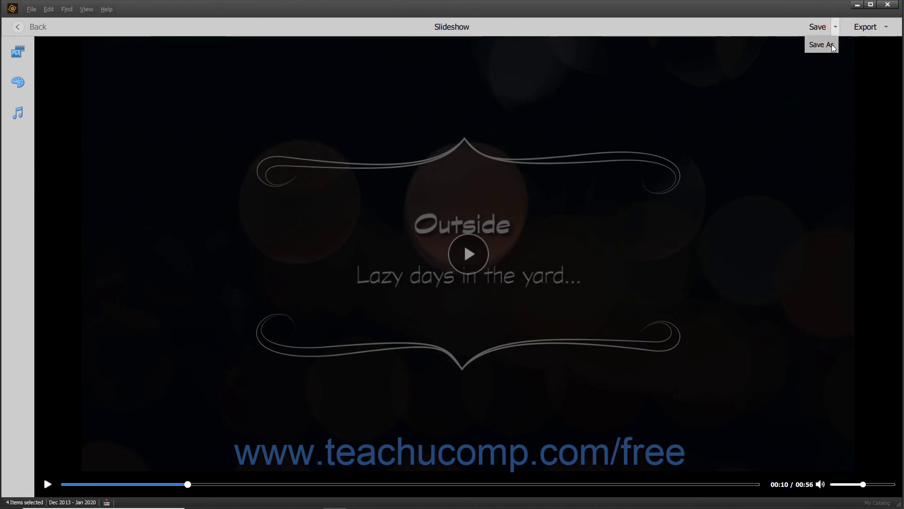
{"action": "left_click", "coordinate": [832, 45]}
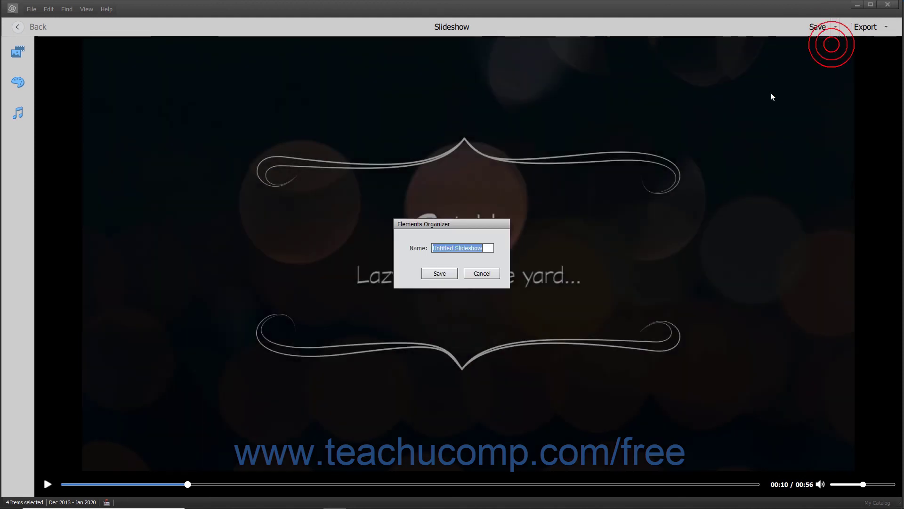